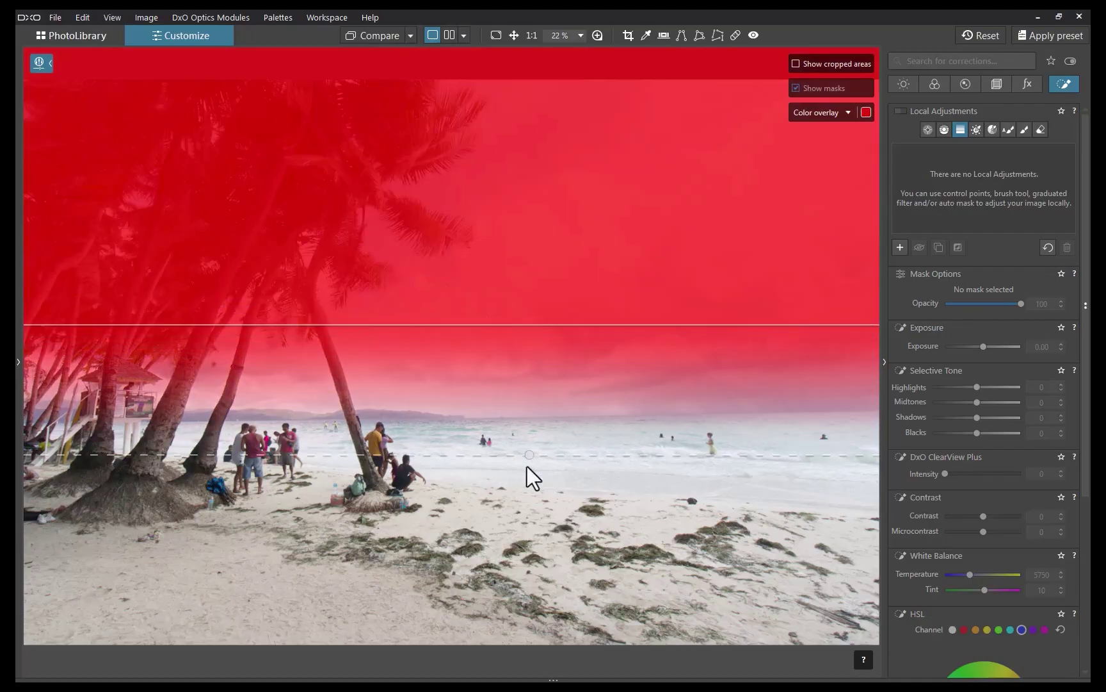
- Extend the beach graduated filter and lower its Highlights, then add a sunset-sky filter with reduced Exposure
left_click_drag(527, 466, 528, 490)
left_click_drag(973, 389, 894, 388)
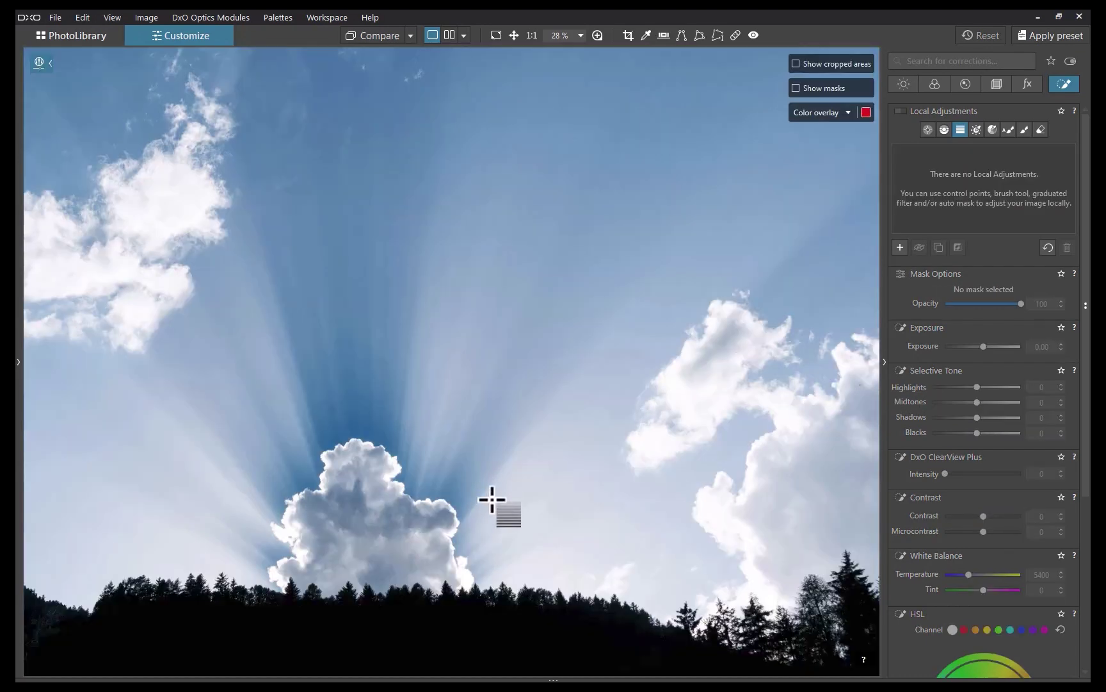
left_click_drag(493, 506, 500, 656)
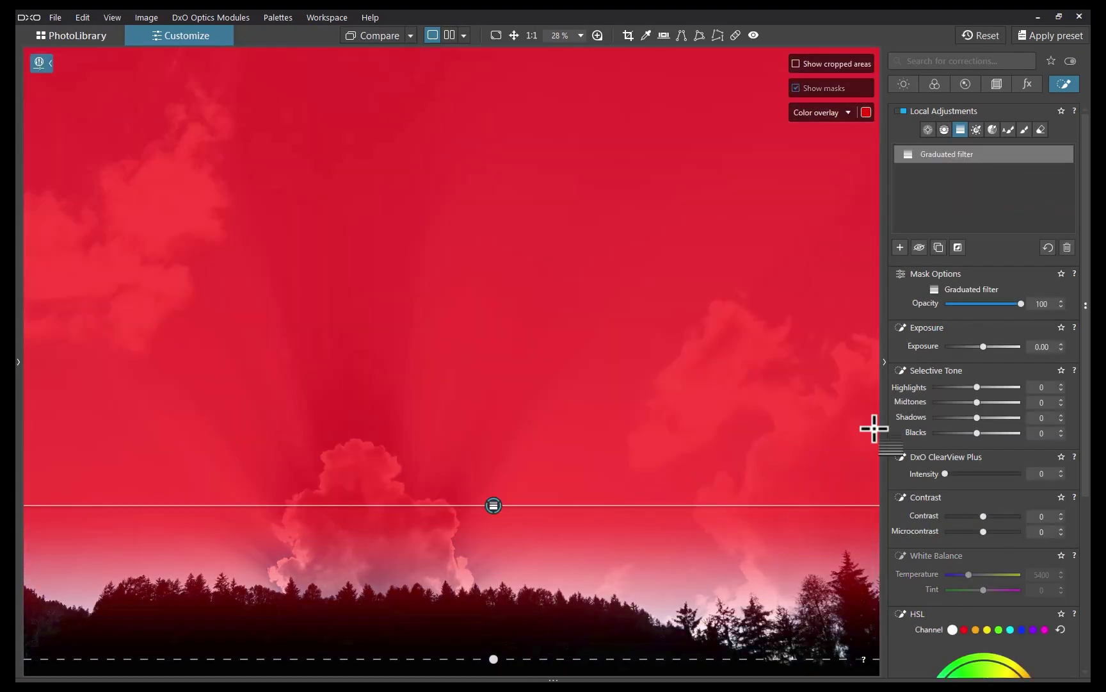
mouse_move(983, 346)
left_mouse_down()
mouse_move(952, 357)
mouse_move(971, 358)
left_mouse_up()
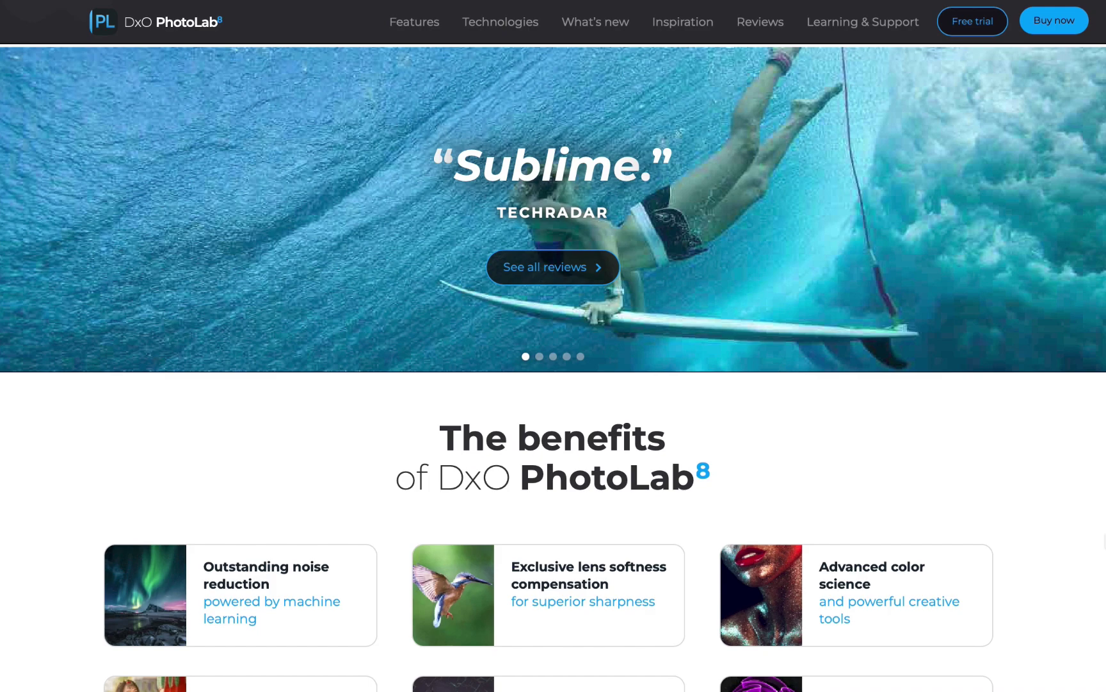
- Scroll the DxO PhotoLab homepage toward the 'Start a free trial' card
scroll(986, 522, "down", 15)
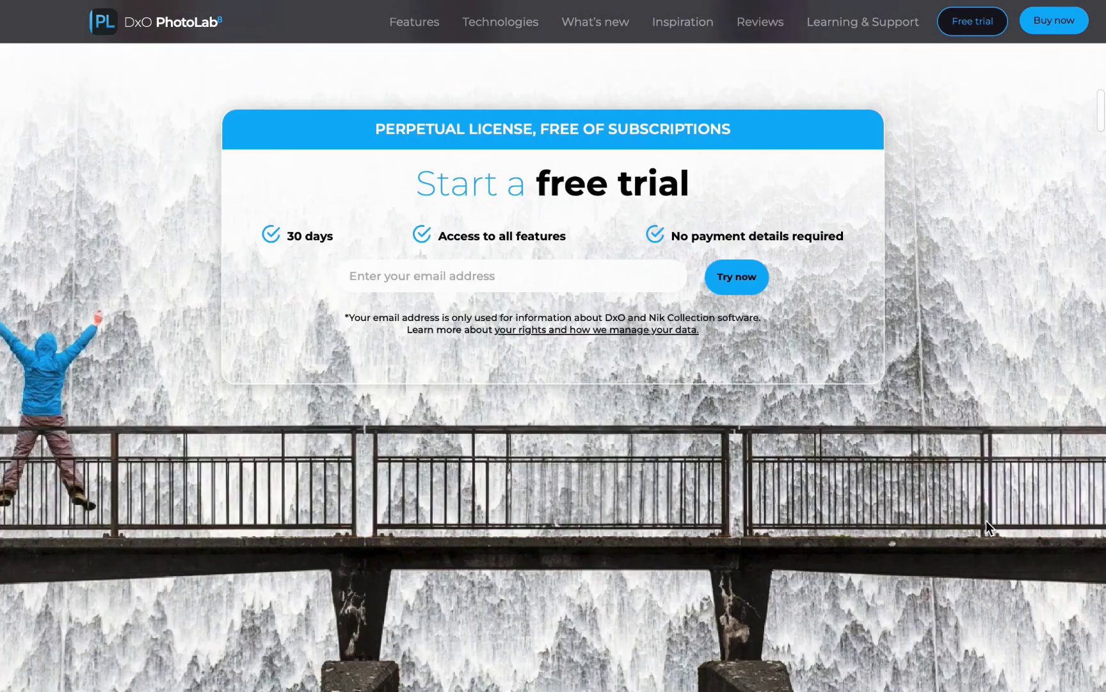
scroll(986, 521, "up", 2)
scroll(987, 521, "up", 2)
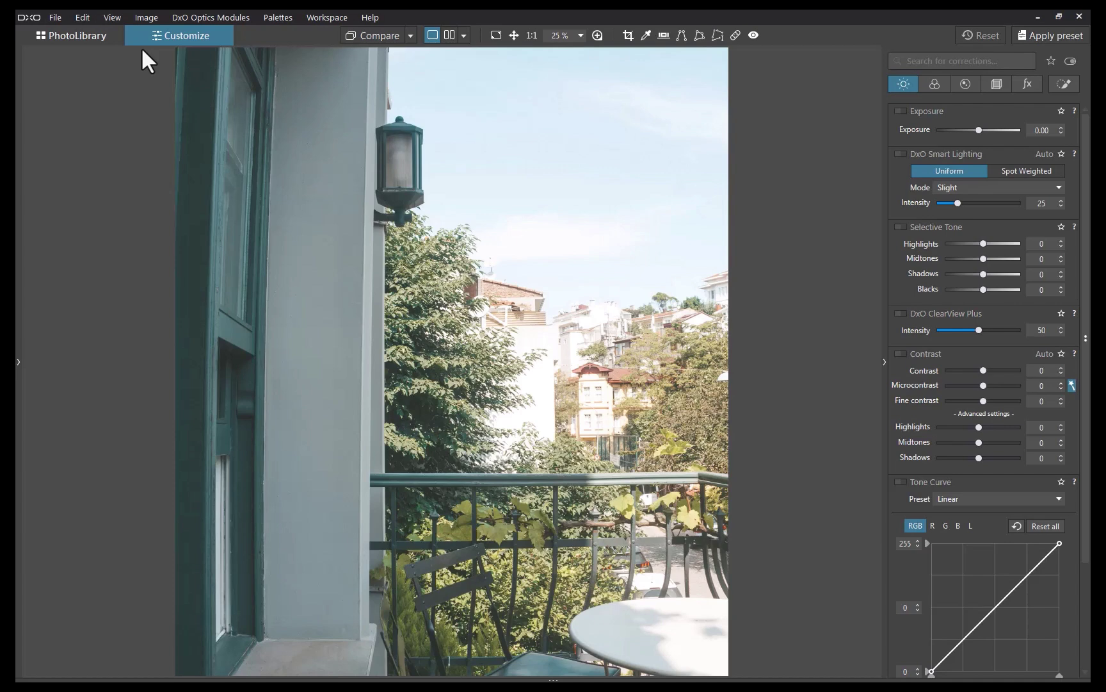
- Raise the balcony photo's exposure to 0.30 and pull the Selective Tone Highlights slider left
left_click(982, 130)
left_click_drag(984, 243, 917, 280)
- Reset Selective Tone, then lower Exposure and adjust Highlights to darken the sunset photo's sky
double_click(925, 244)
left_click_drag(982, 130, 943, 136)
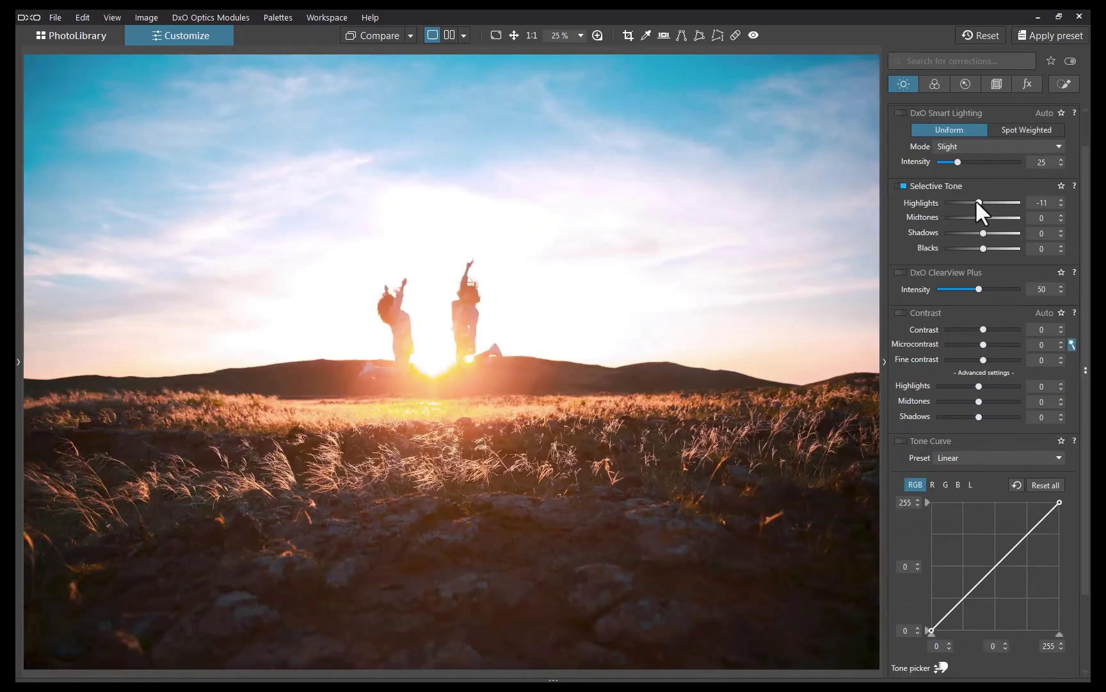
mouse_move(975, 202)
left_mouse_down()
mouse_move(939, 199)
mouse_move(986, 203)
mouse_move(924, 204)
mouse_move(988, 207)
mouse_move(904, 205)
mouse_move(985, 207)
left_mouse_up()
scroll(1041, 231, "up", 1)
scroll(1023, 178, "down", 1)
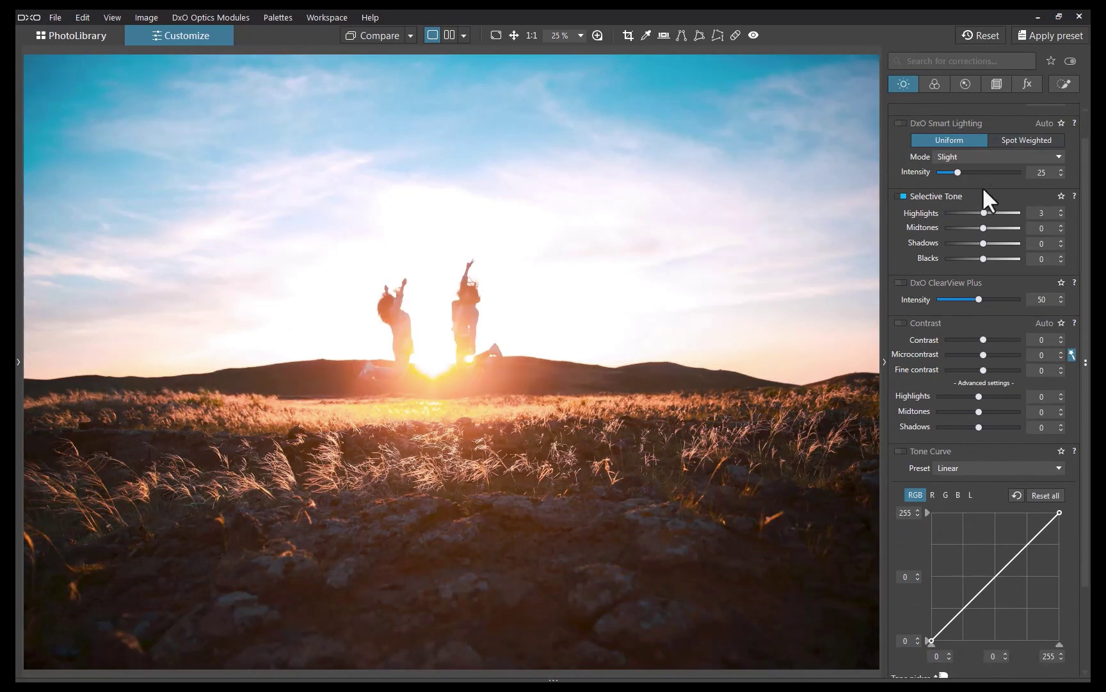
scroll(983, 189, "up", 1)
mouse_move(978, 134)
left_mouse_down()
mouse_move(955, 130)
mouse_move(977, 137)
mouse_move(950, 138)
mouse_move(975, 138)
mouse_move(949, 143)
mouse_move(974, 144)
mouse_move(967, 151)
mouse_move(948, 148)
mouse_move(980, 145)
left_mouse_up()
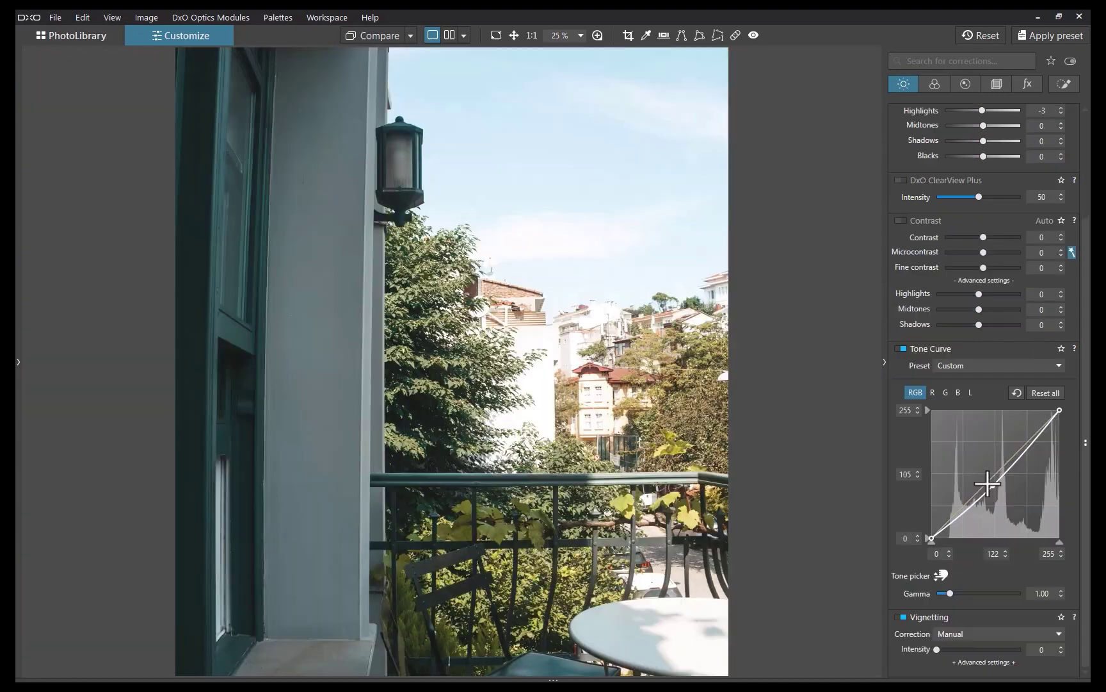
- Bend the balcony photo's tone curve and drag a new low point down to deepen the shadows
left_click_drag(988, 482, 1019, 487)
left_click_drag(964, 519, 961, 521)
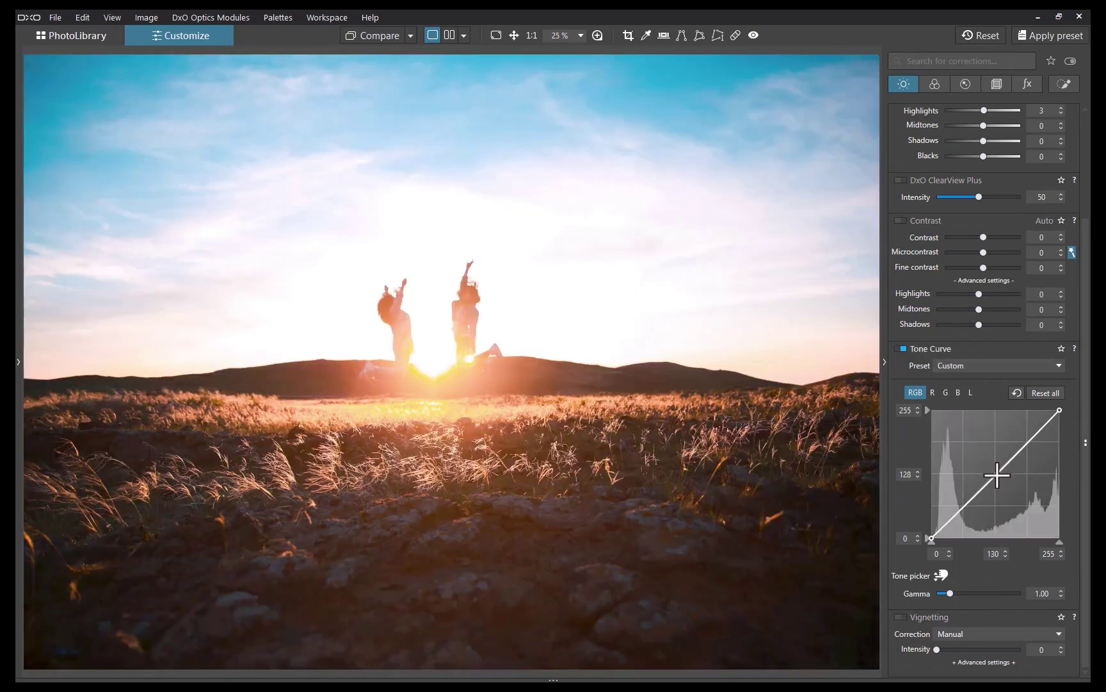
left_click_drag(996, 473, 1031, 473)
left_click_drag(961, 522, 946, 526)
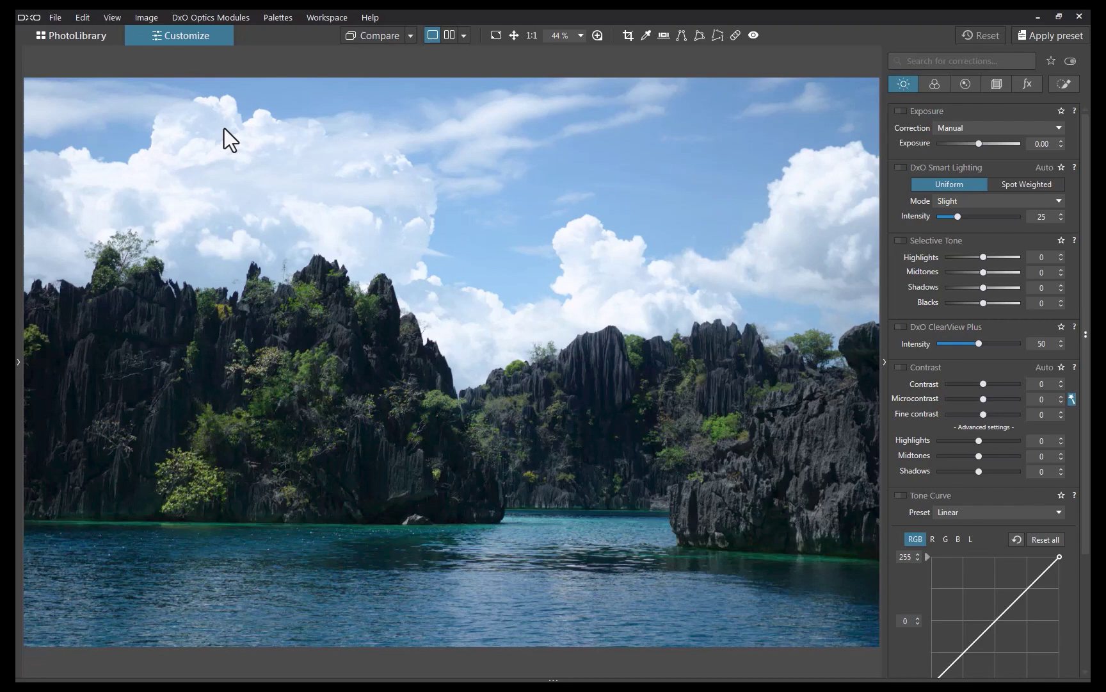
- Lower the rocky island photo's Selective Tone Highlights to about -85 to darken clouds and sky
left_click_drag(983, 257, 955, 275)
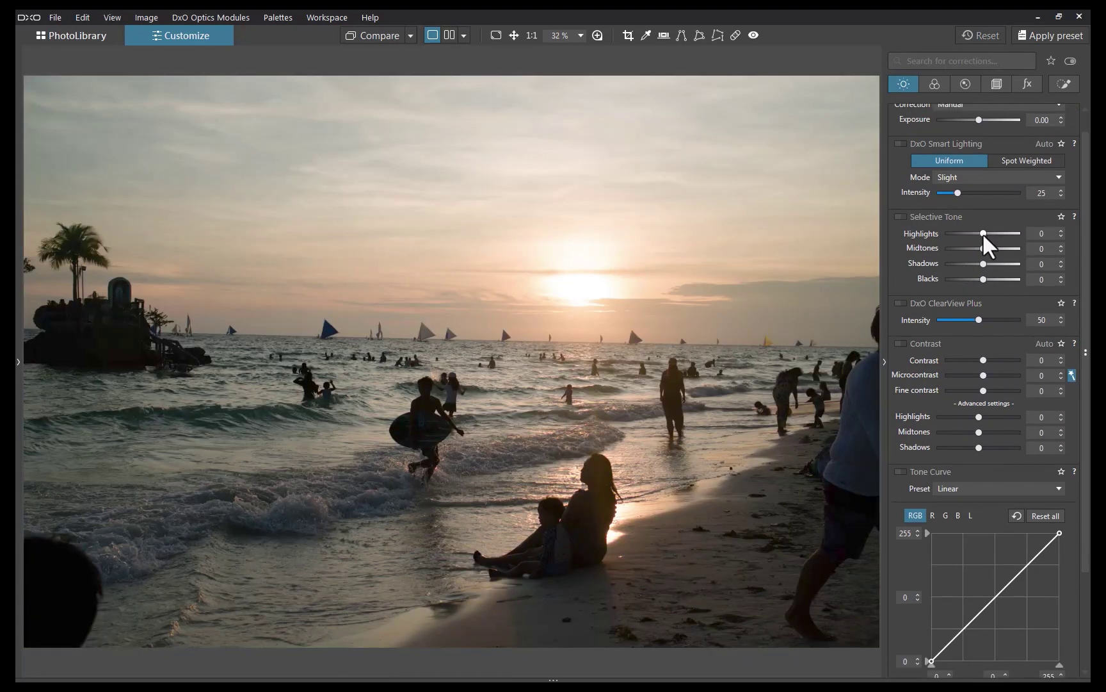
left_click_drag(983, 233, 950, 242)
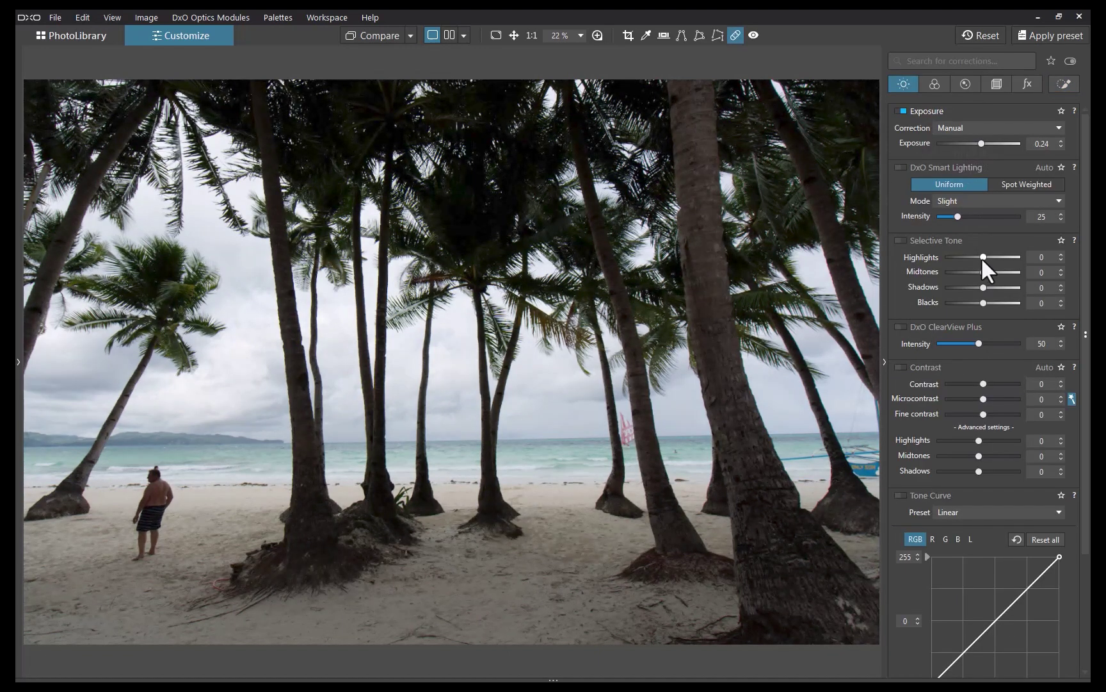
- Set the palm-beach Highlights to -100, then add a horizon graduated filter with lowered Highlights on the paddleboard sky
left_click_drag(981, 257, 894, 250)
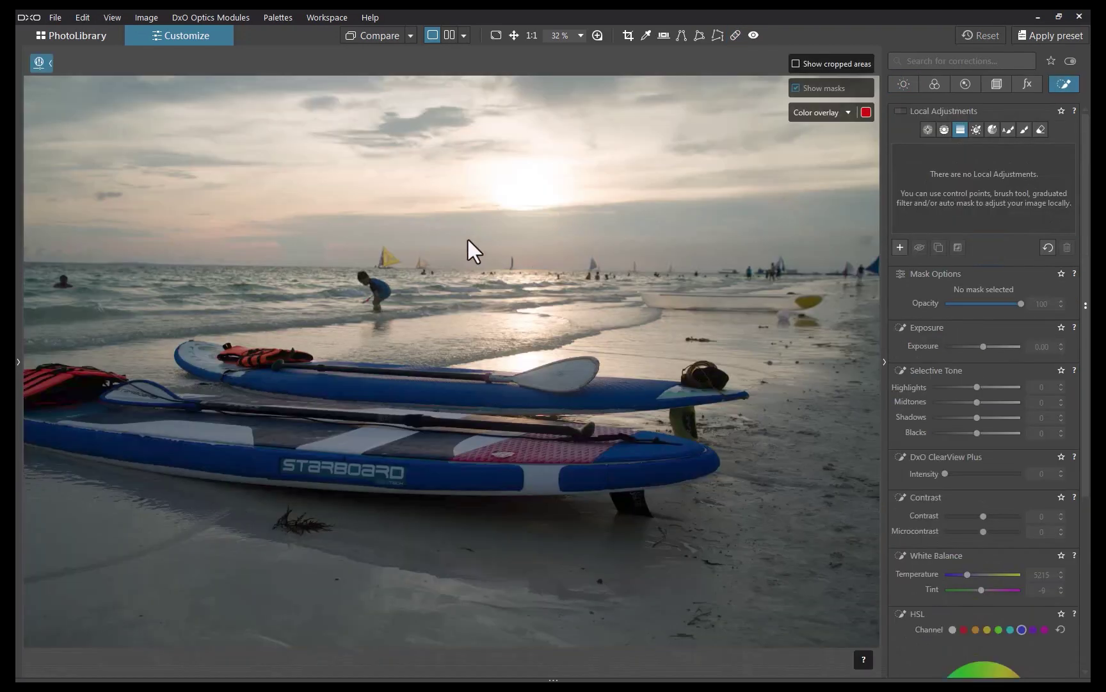
left_click_drag(468, 239, 475, 331)
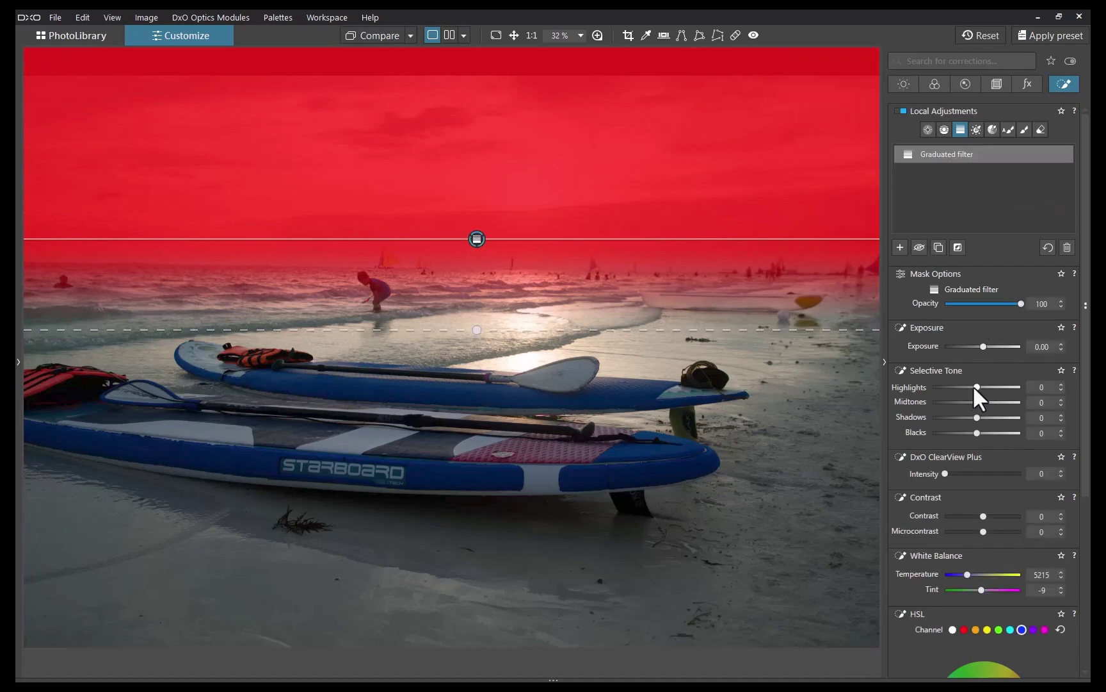
left_click_drag(973, 385, 946, 400)
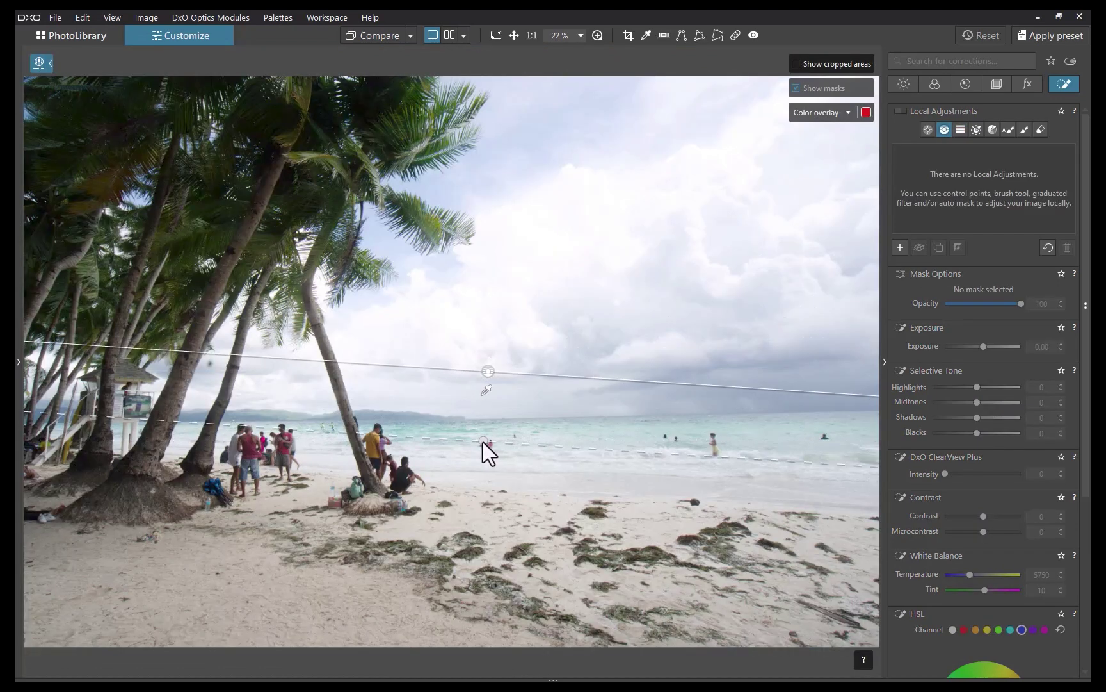
- Draw a control line along the horizon, show its mask in Black & White, and move the sample point
left_click_drag(483, 442, 487, 444)
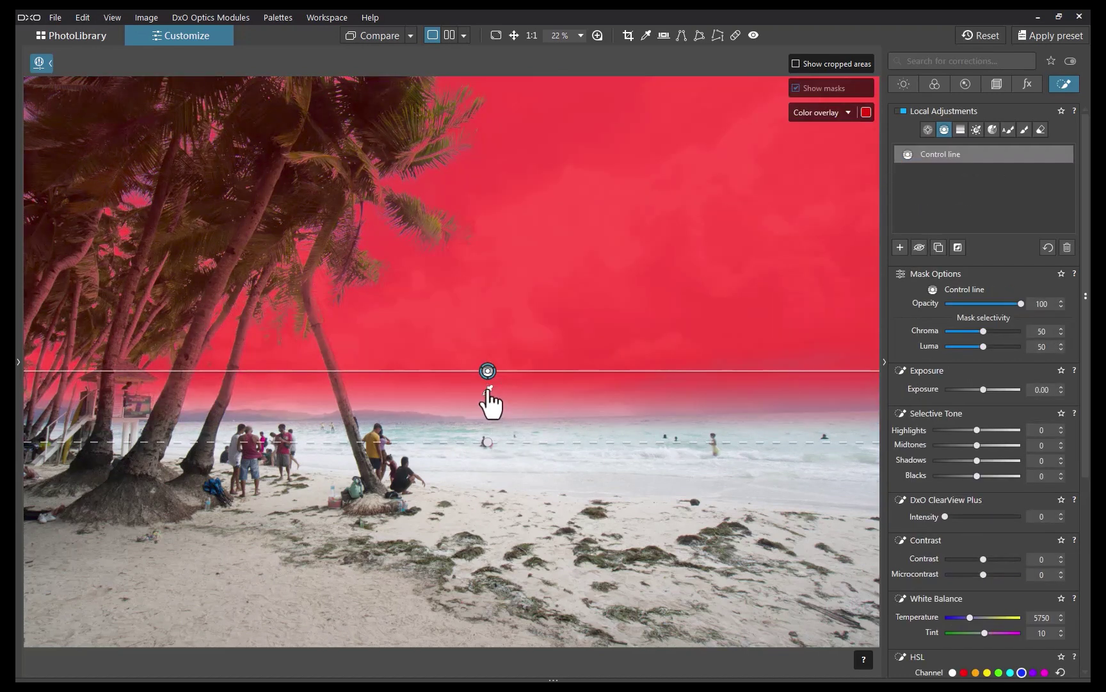
left_click(825, 110)
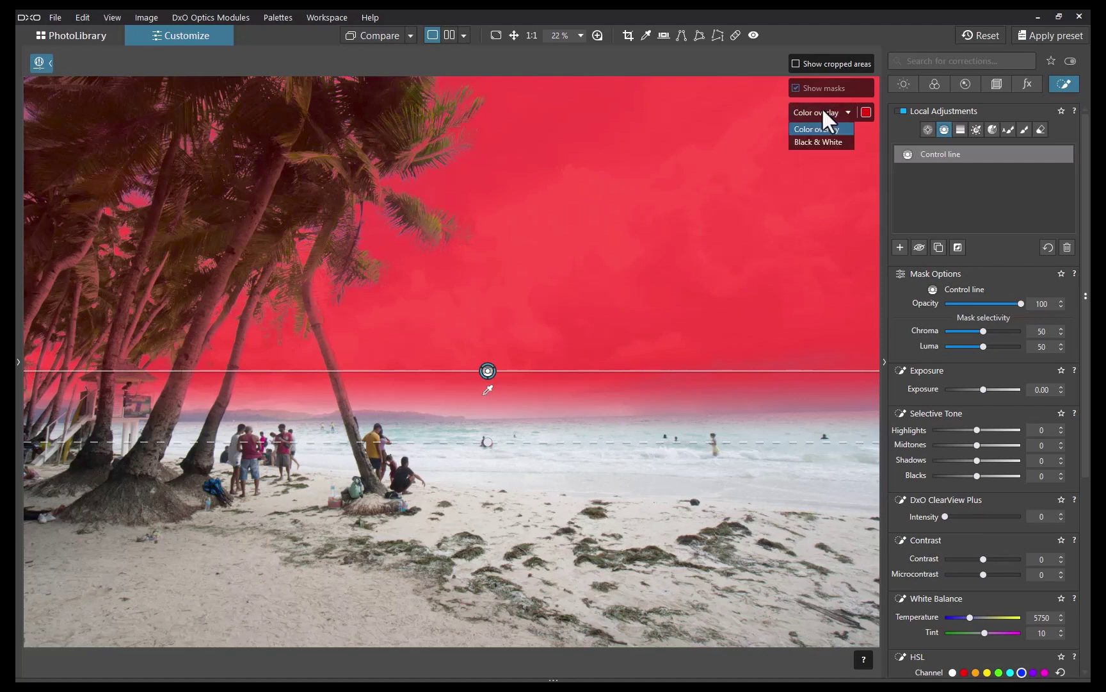
left_click(810, 142)
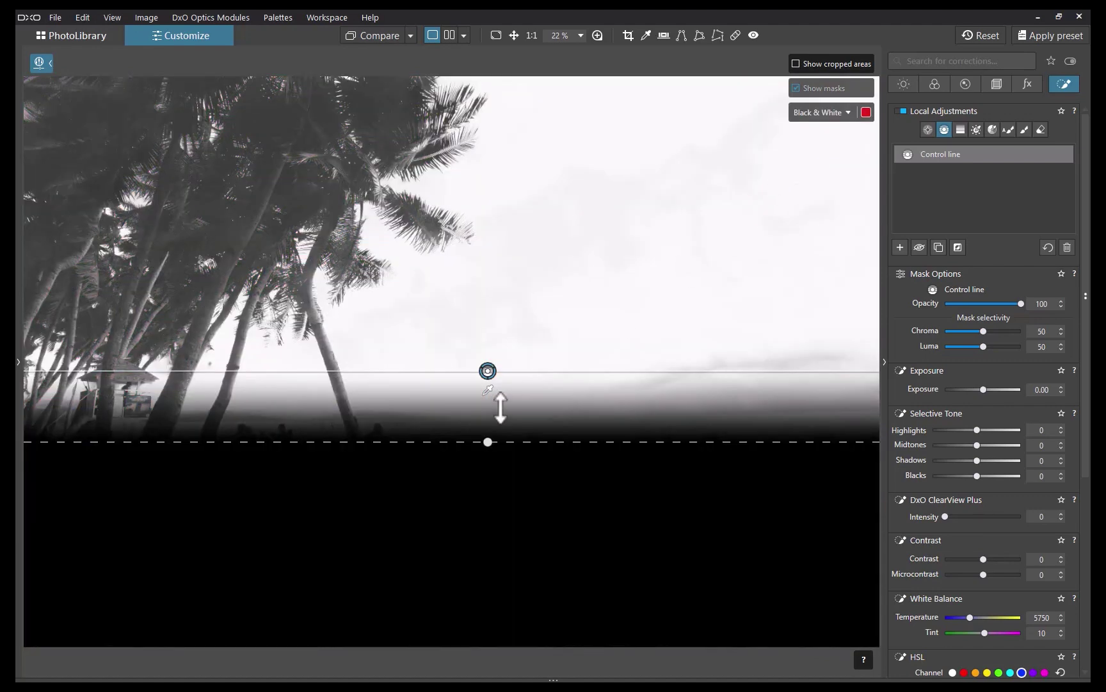
left_click_drag(489, 388, 558, 331)
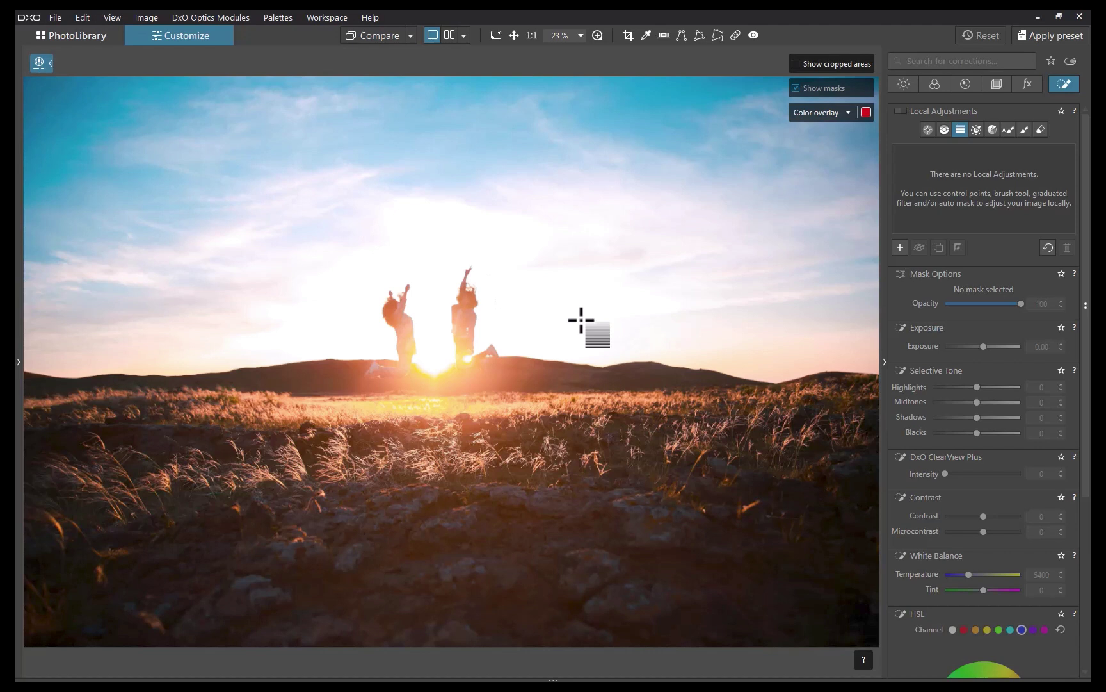
- Draw a graduated filter over the sunset sky, reset its Highlights, and strongly lower its Exposure
left_click_drag(580, 338, 570, 437)
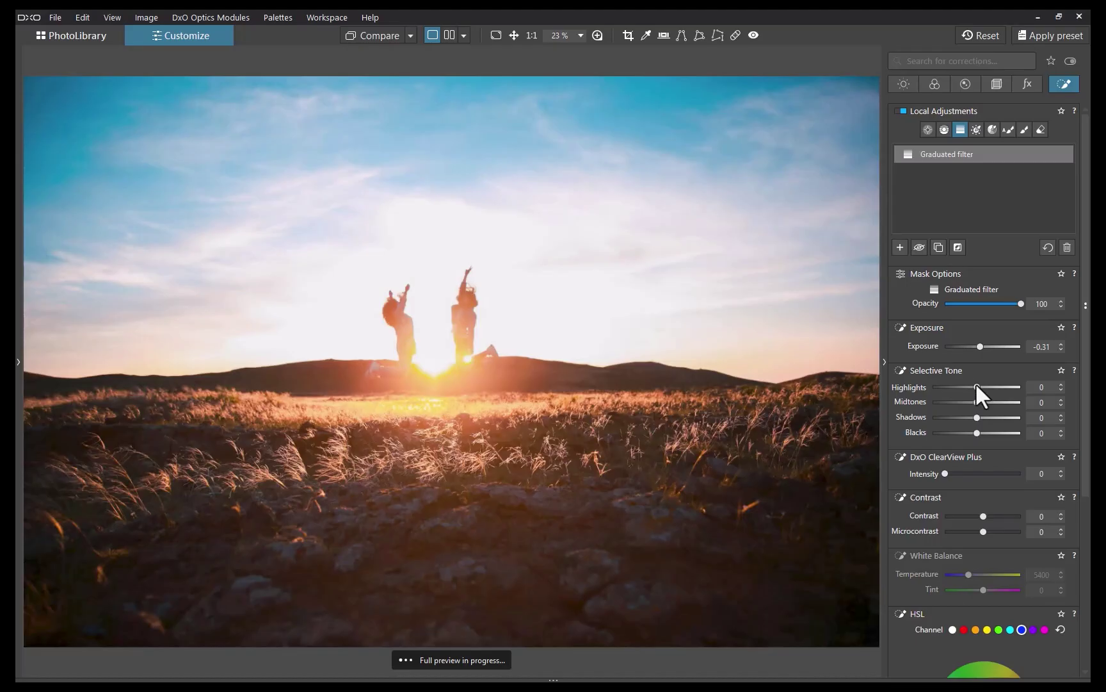
left_click_drag(979, 387, 933, 391)
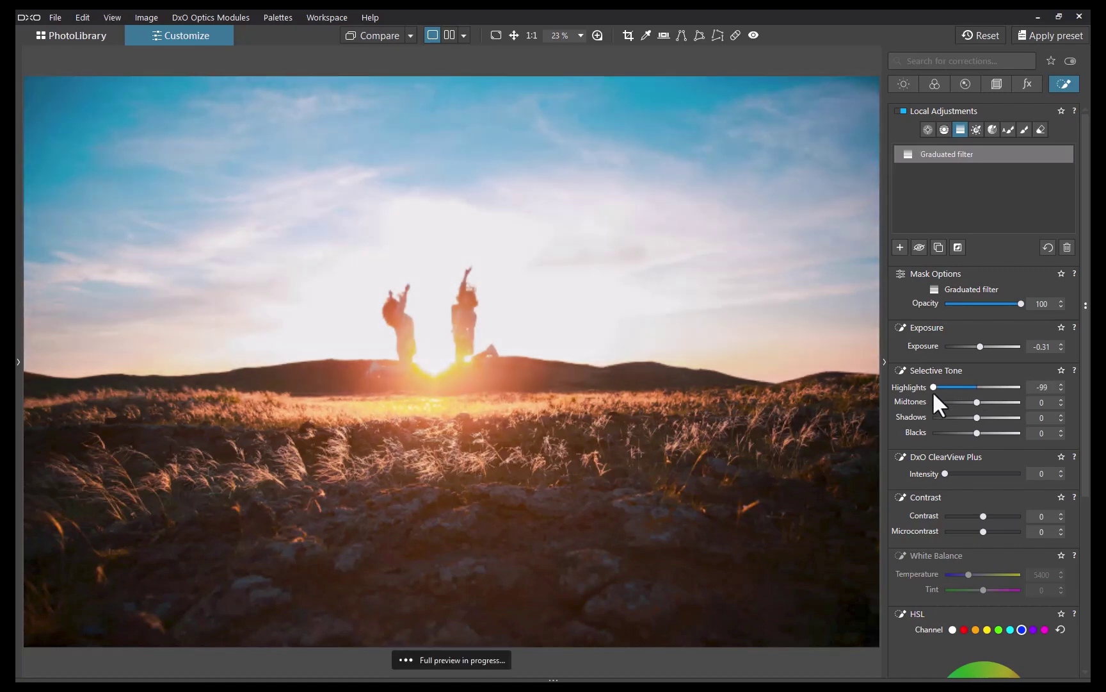
double_click(933, 388)
left_click_drag(981, 346, 972, 388)
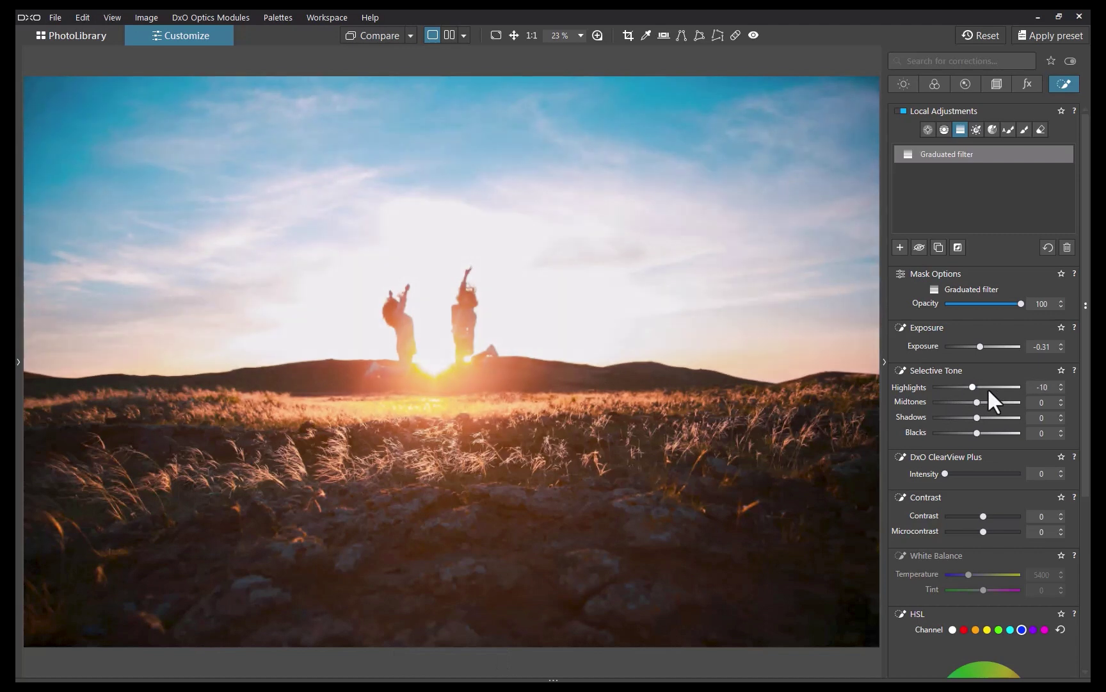
- Set the filter's Midtones to -100, ClearView Plus to 63, and blue HSL Luminance to -43
left_click_drag(977, 400, 911, 423)
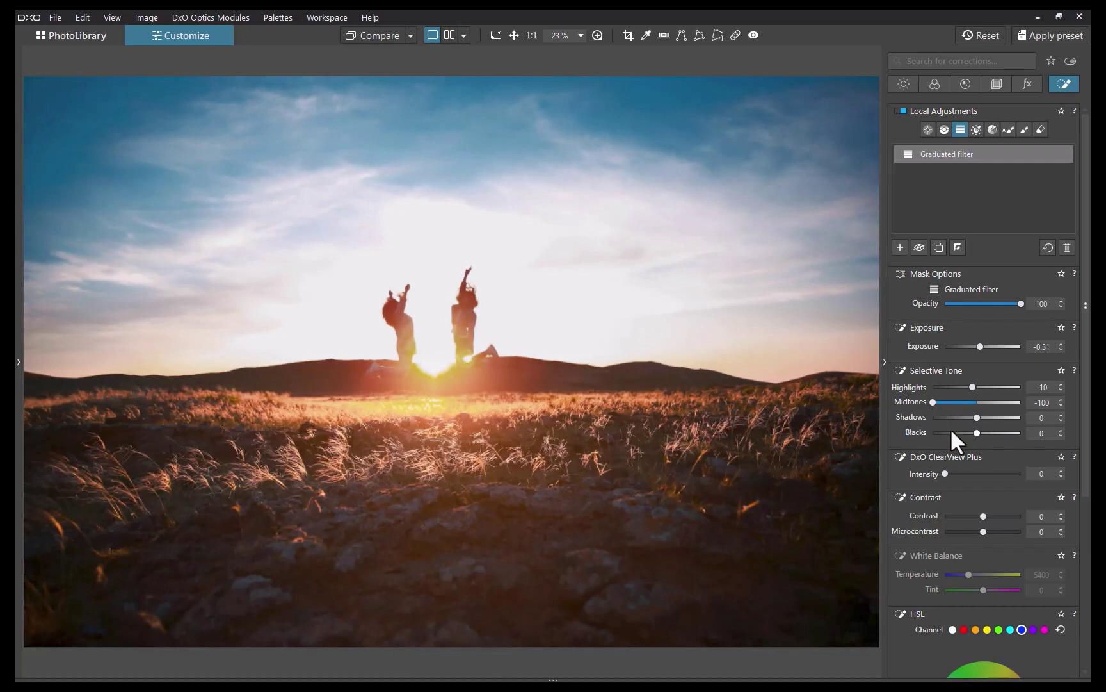
left_click_drag(943, 473, 992, 464)
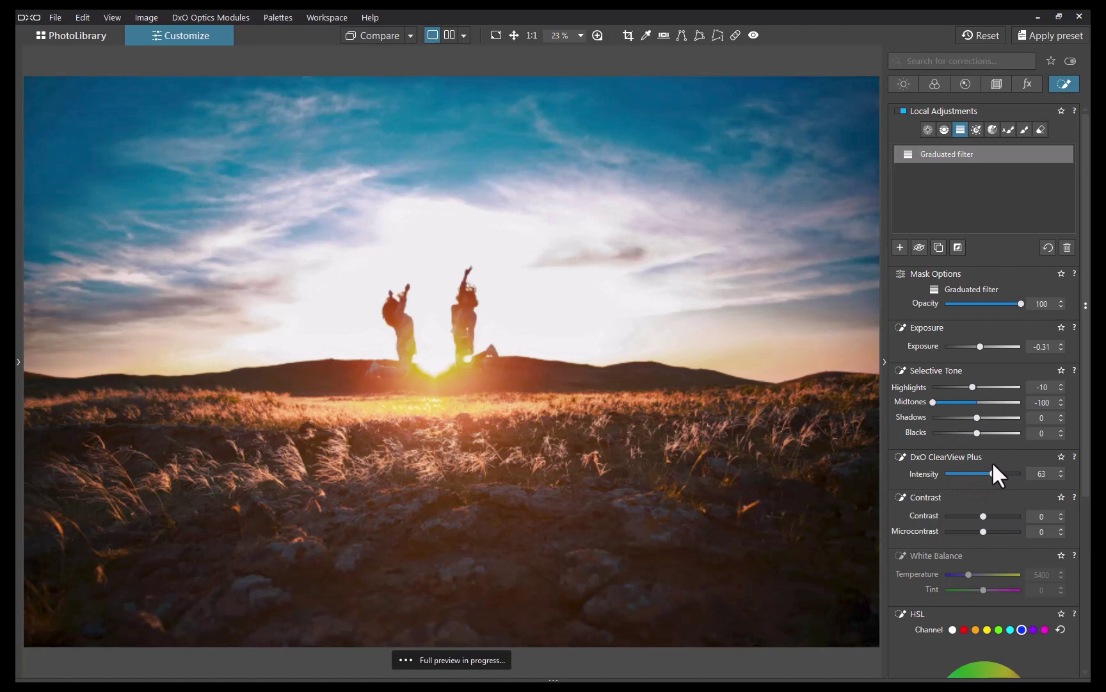
scroll(980, 603, "down", 3)
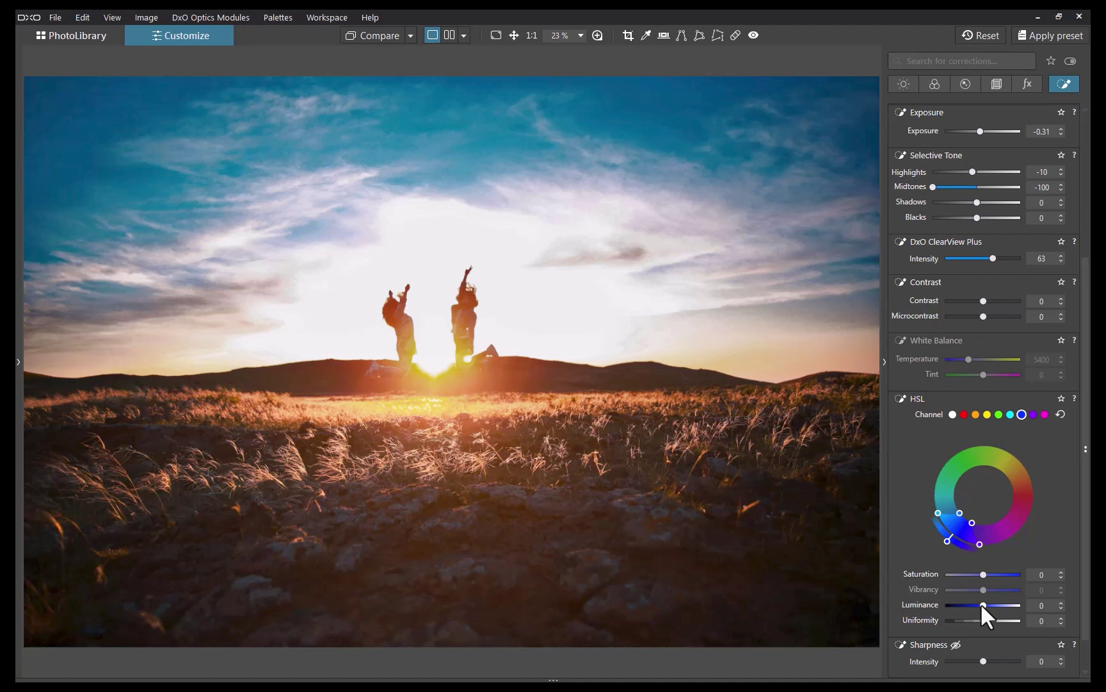
left_click_drag(980, 603, 967, 605)
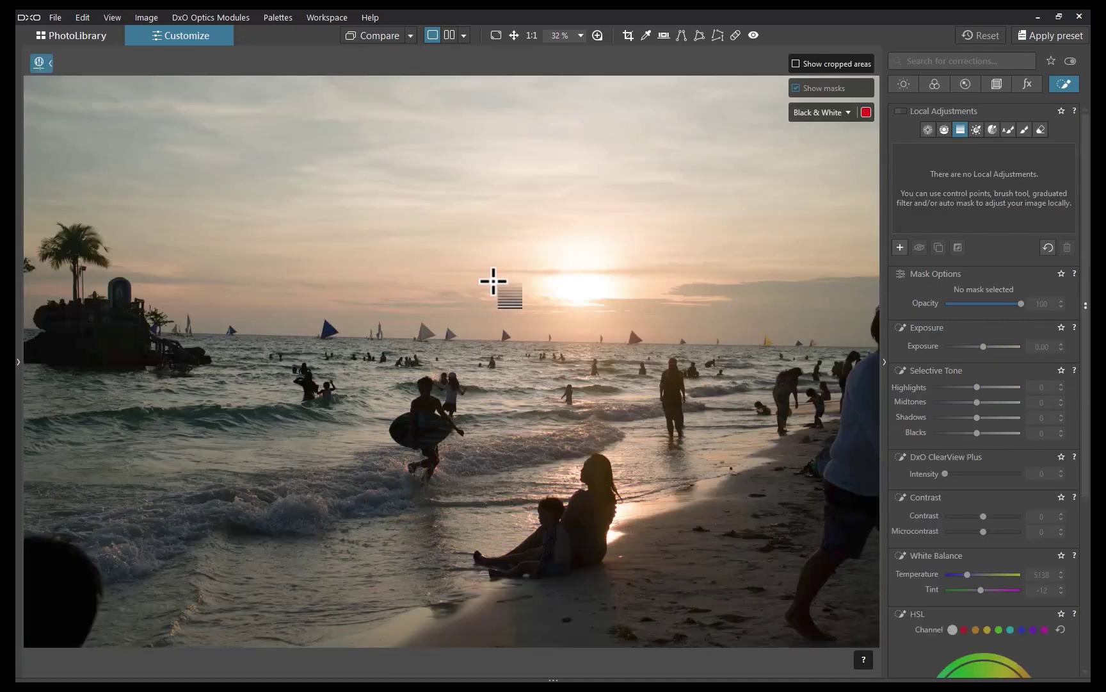
- Draw a graduated filter from the beach sunset's sky to the horizon with exposure -1.71
left_click_drag(492, 280, 490, 371)
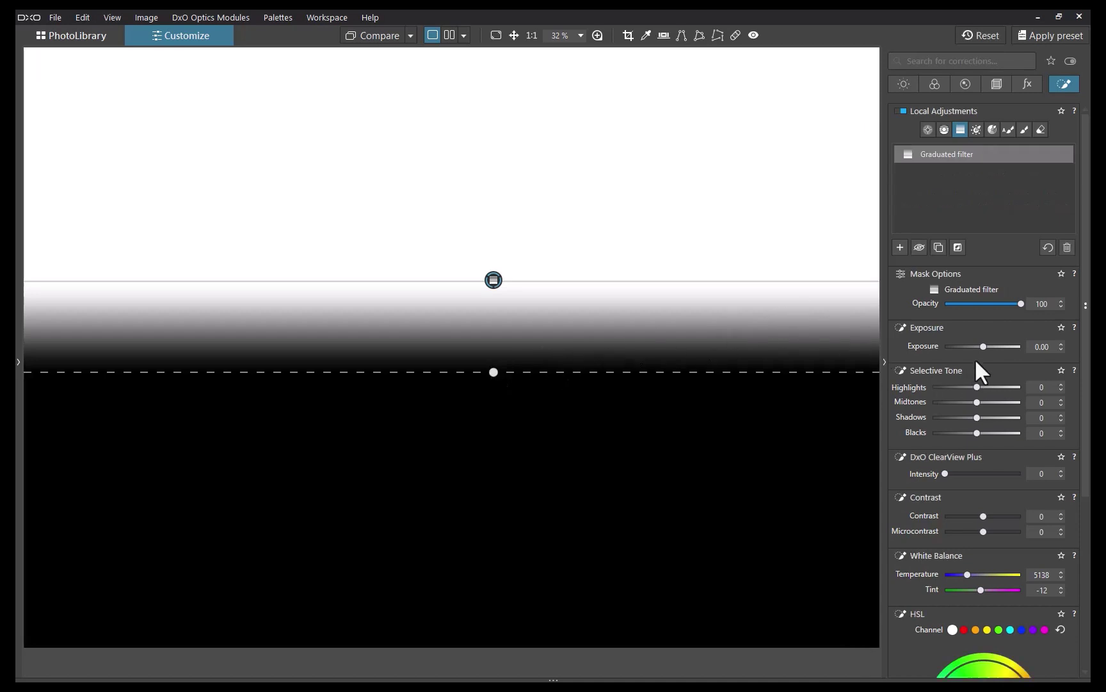
left_click_drag(983, 349, 978, 396)
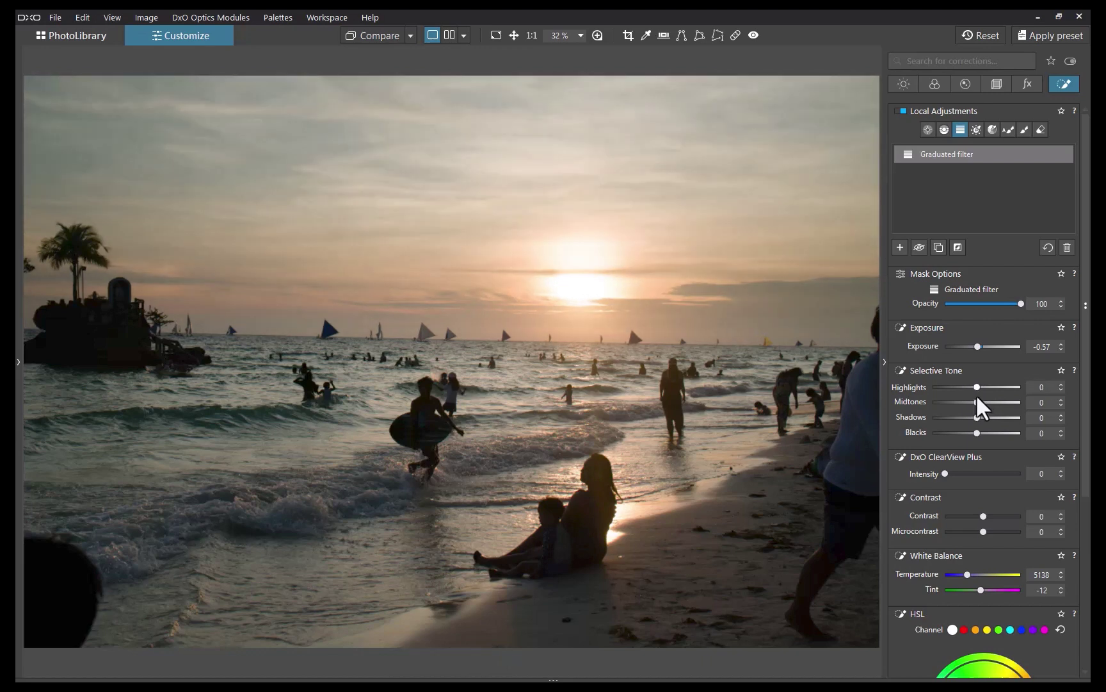
left_click_drag(978, 348, 971, 351)
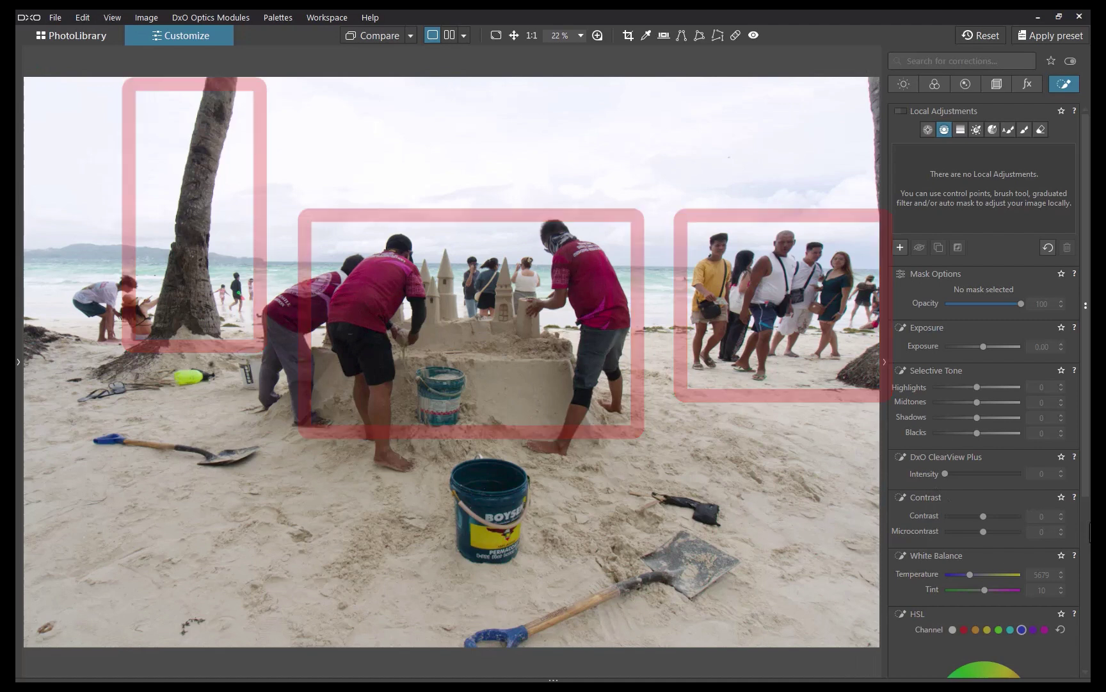
key("g")
left_click_drag(509, 230, 507, 319)
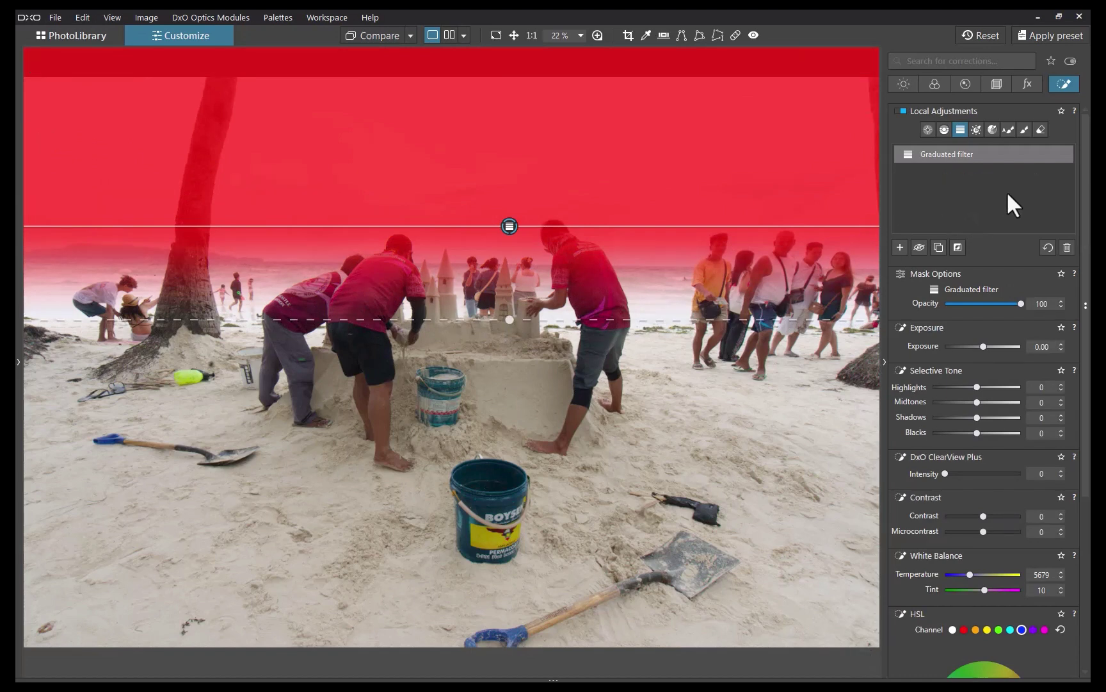
mouse_move(984, 347)
left_mouse_down()
mouse_move(967, 343)
mouse_move(980, 345)
left_mouse_up()
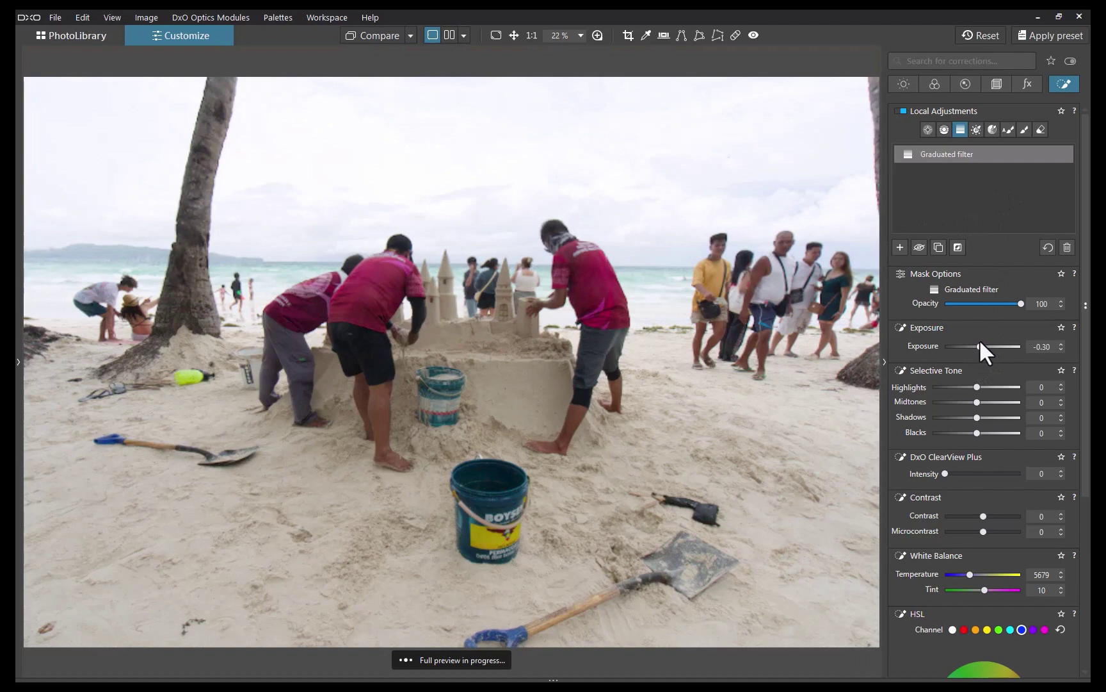
mouse_move(976, 387)
left_mouse_down()
mouse_move(922, 388)
mouse_move(1003, 387)
mouse_move(875, 366)
mouse_move(1014, 376)
mouse_move(831, 361)
mouse_move(968, 367)
mouse_move(840, 354)
mouse_move(904, 368)
left_mouse_up()
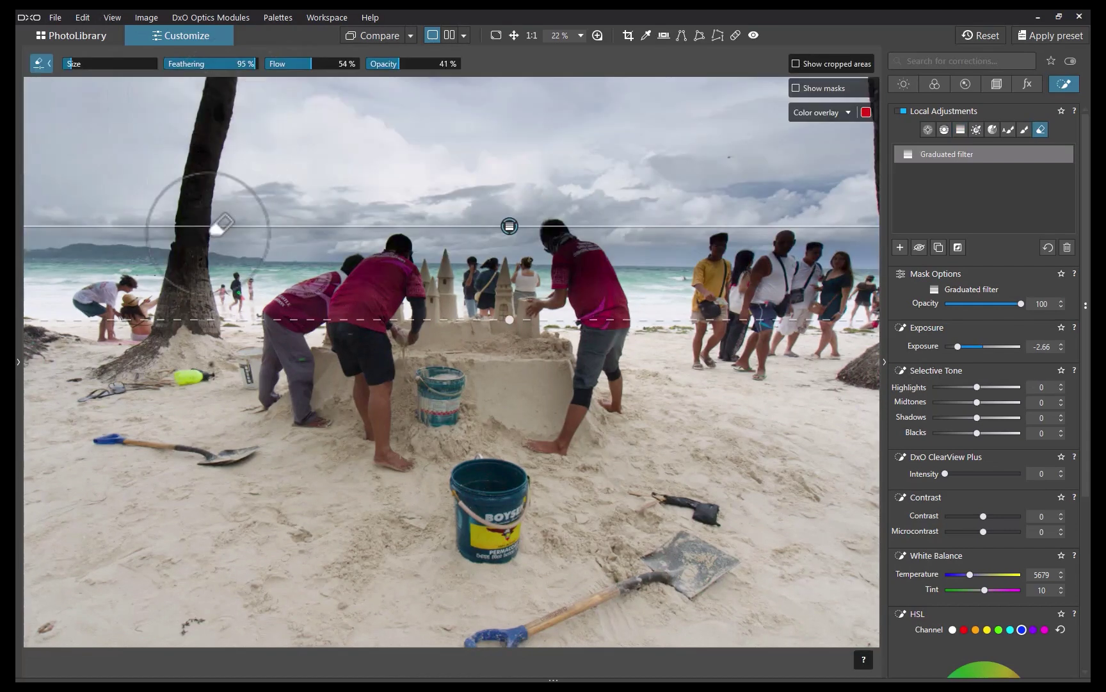
mouse_move(211, 221)
left_mouse_down()
mouse_move(190, 291)
mouse_move(277, 141)
mouse_move(229, 111)
mouse_move(201, 139)
left_mouse_up()
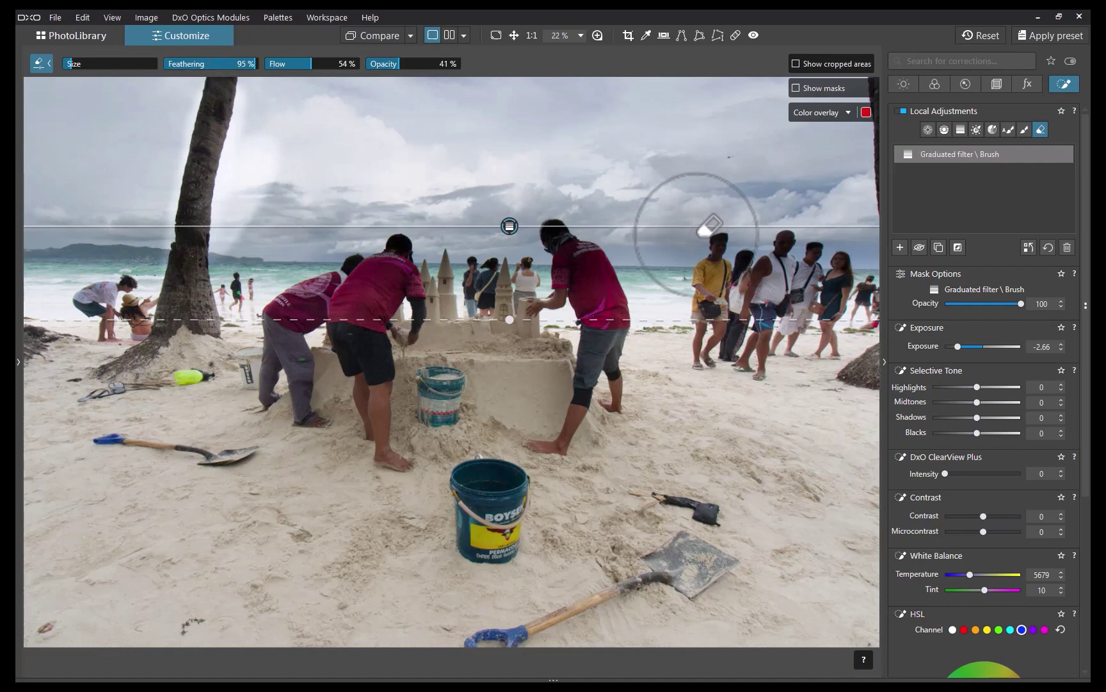
- Replace the graduated filter with a sky-sampled control line, shown as a black-and-white mask, Chroma 16
key("Delete")
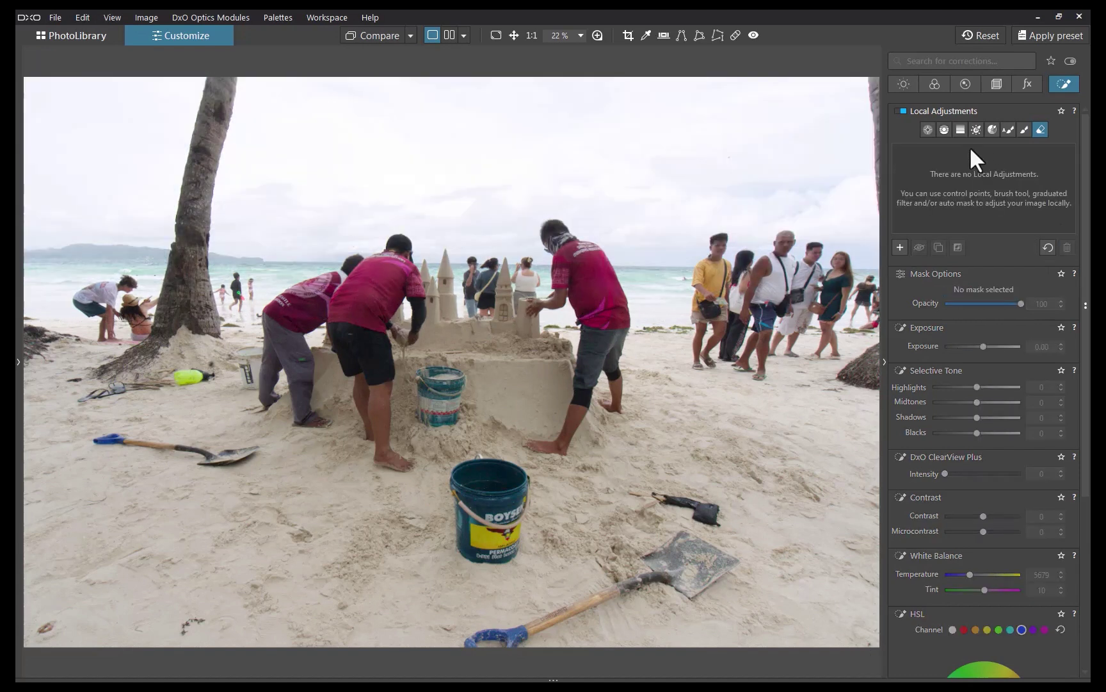
left_click(943, 130)
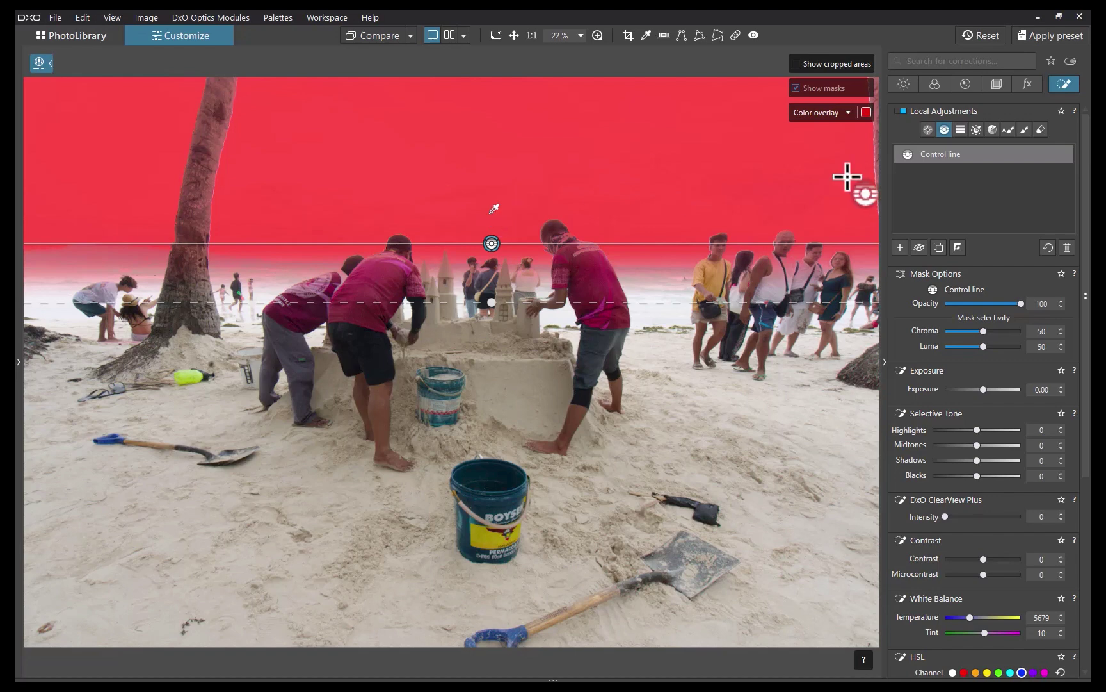
left_click(821, 114)
left_click(816, 142)
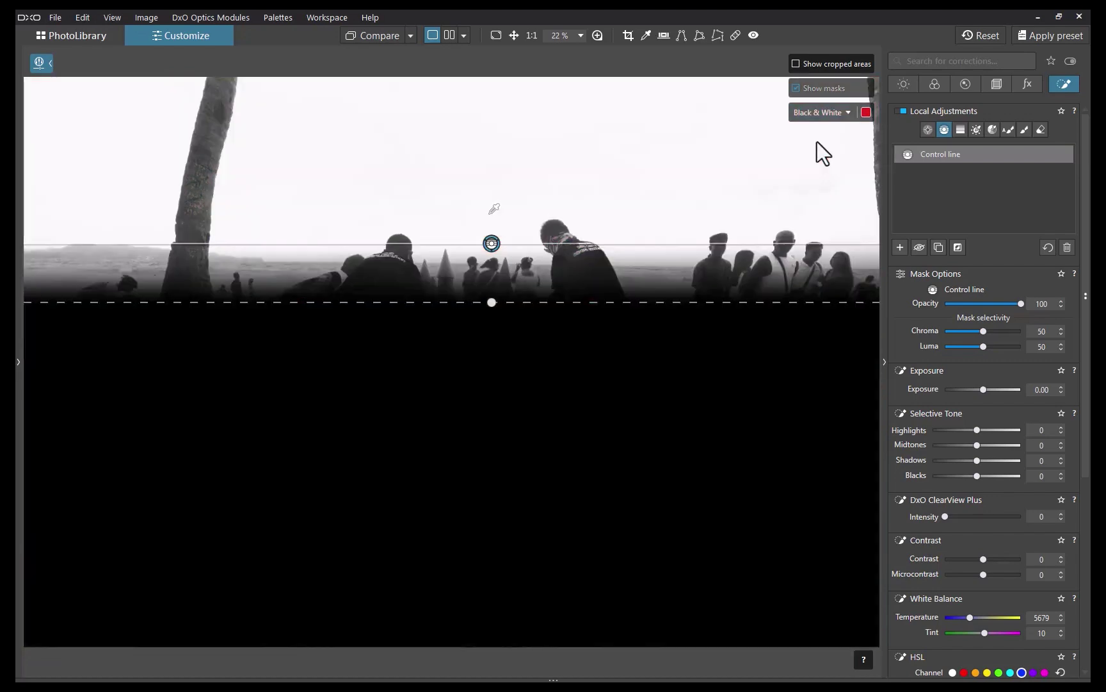
left_click(315, 270)
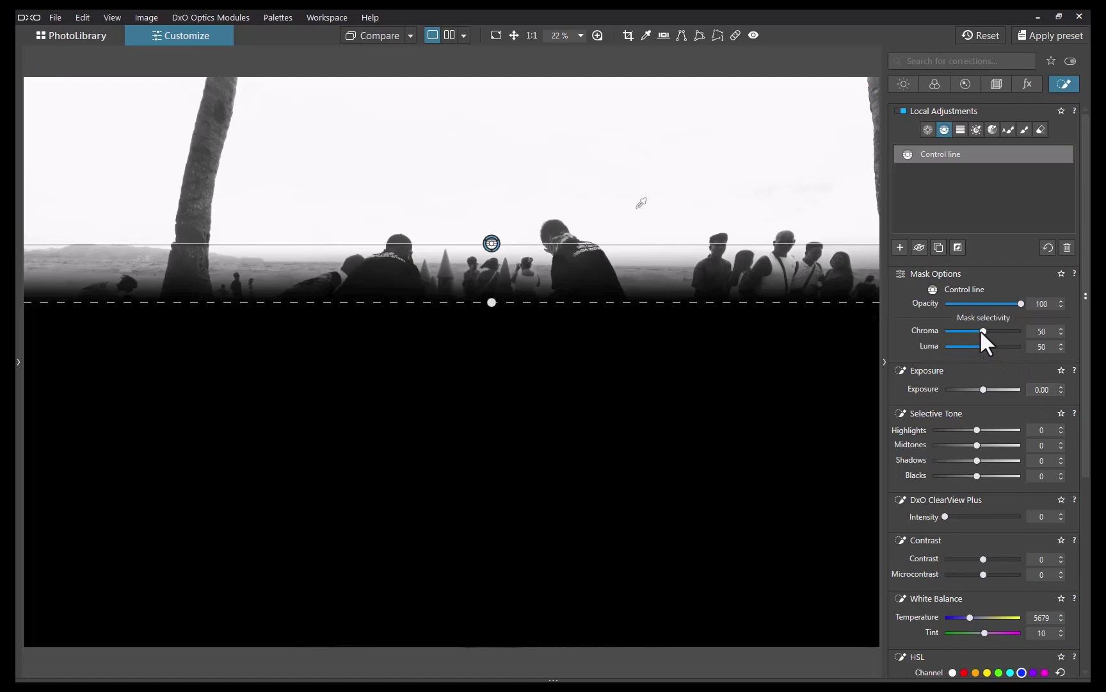
left_click_drag(981, 331, 956, 336)
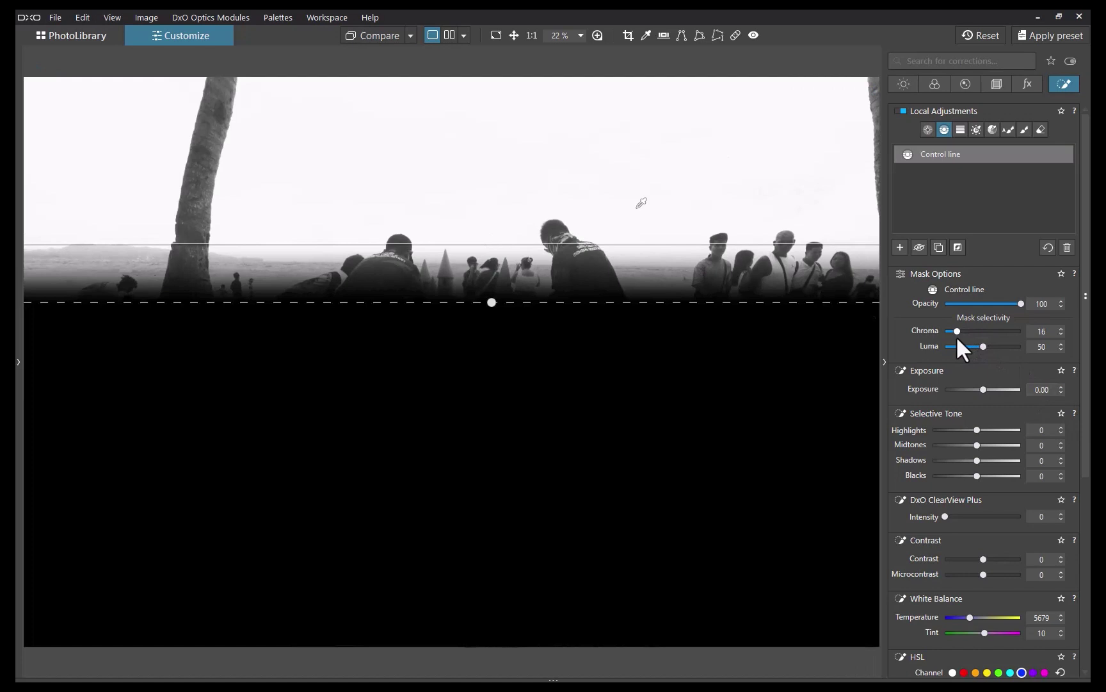
- Exclude the palm trunk and people from the mask with control points, selectivity Chroma 37, Luma 39
left_click(928, 129)
left_click(218, 95)
left_click(208, 150)
left_click(196, 184)
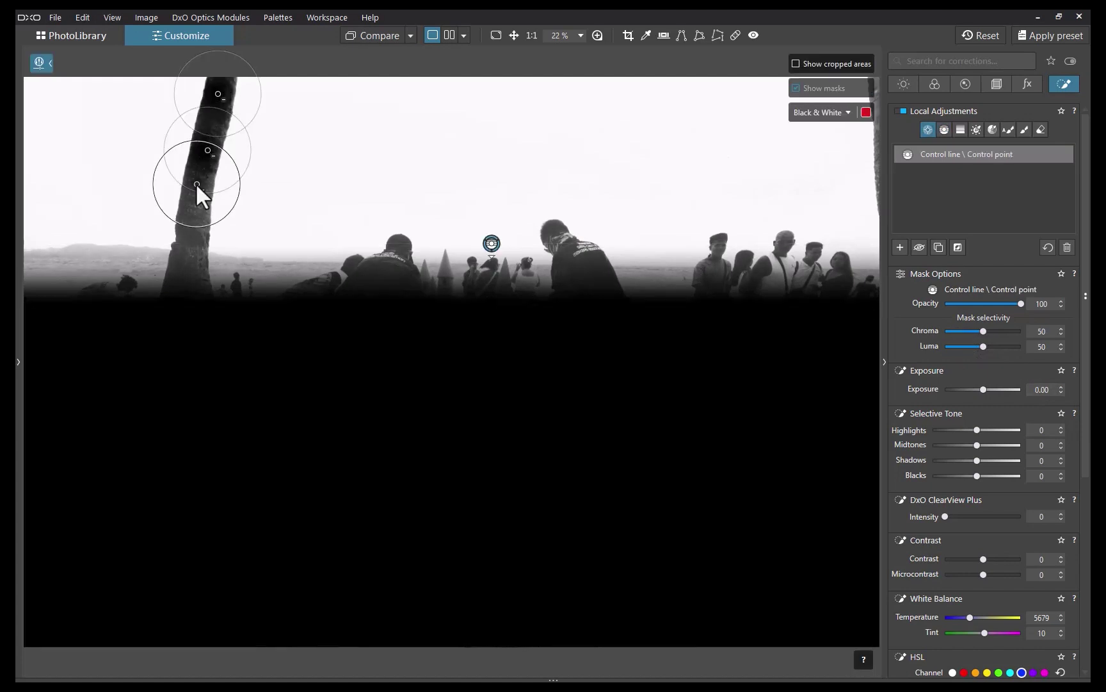
left_click(201, 214)
left_click(193, 244)
left_click(561, 238)
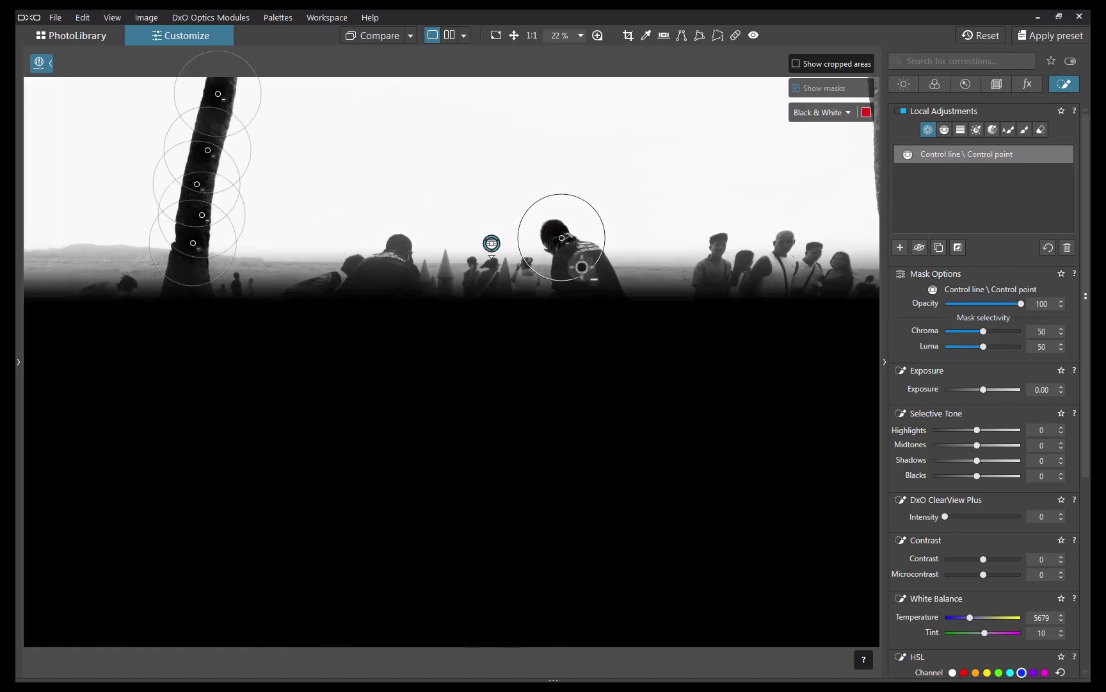
left_click(584, 263)
left_click(398, 252)
left_click(389, 273)
left_click(483, 286)
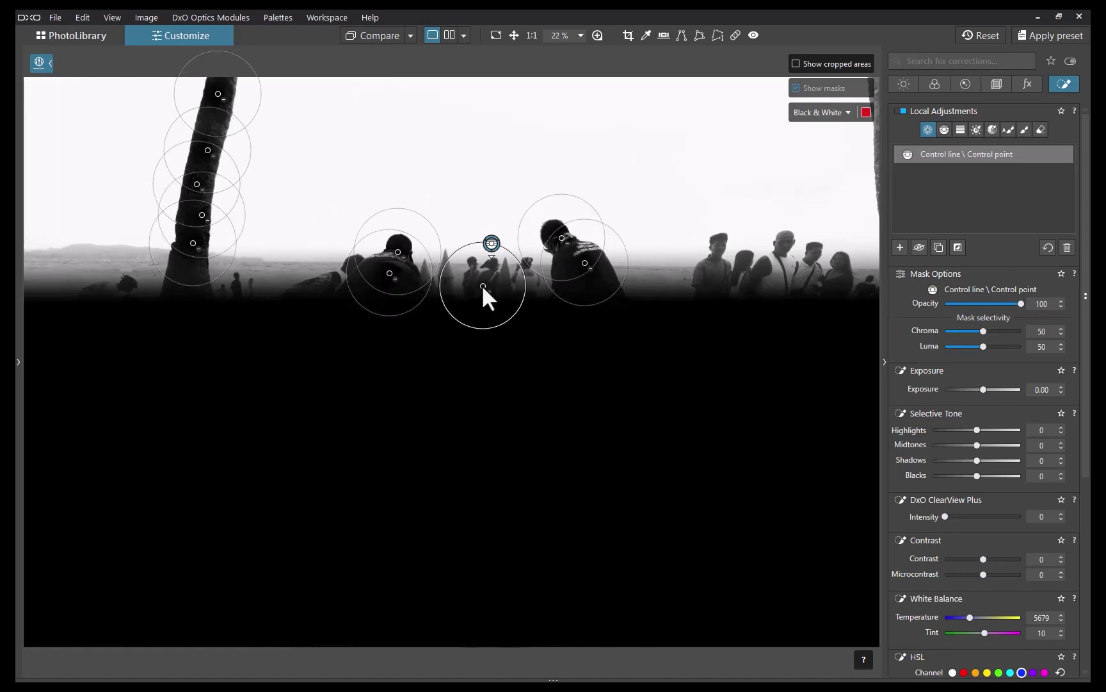
left_click_drag(983, 346, 972, 332)
left_click(977, 332)
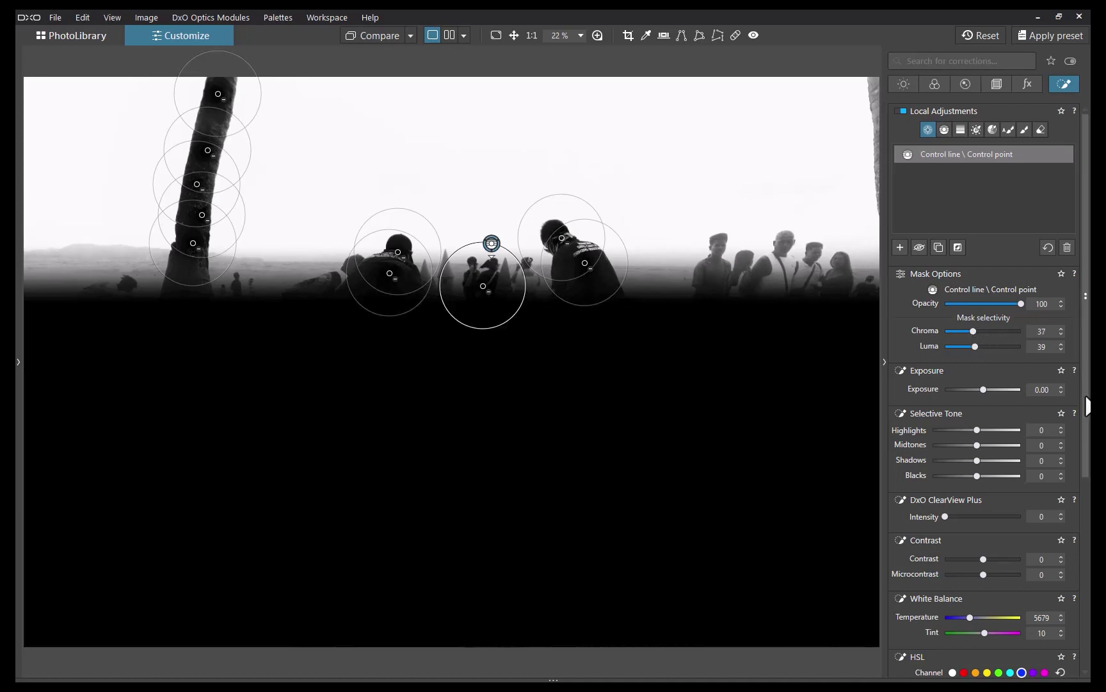
- Darken the masked sky to exposure -2.59 and add ClearView Plus at intensity 33
left_click(978, 389)
left_click_drag(978, 389, 962, 390)
left_click(960, 516)
mouse_move(964, 517)
left_mouse_down()
mouse_move(941, 517)
mouse_move(967, 517)
left_mouse_up()
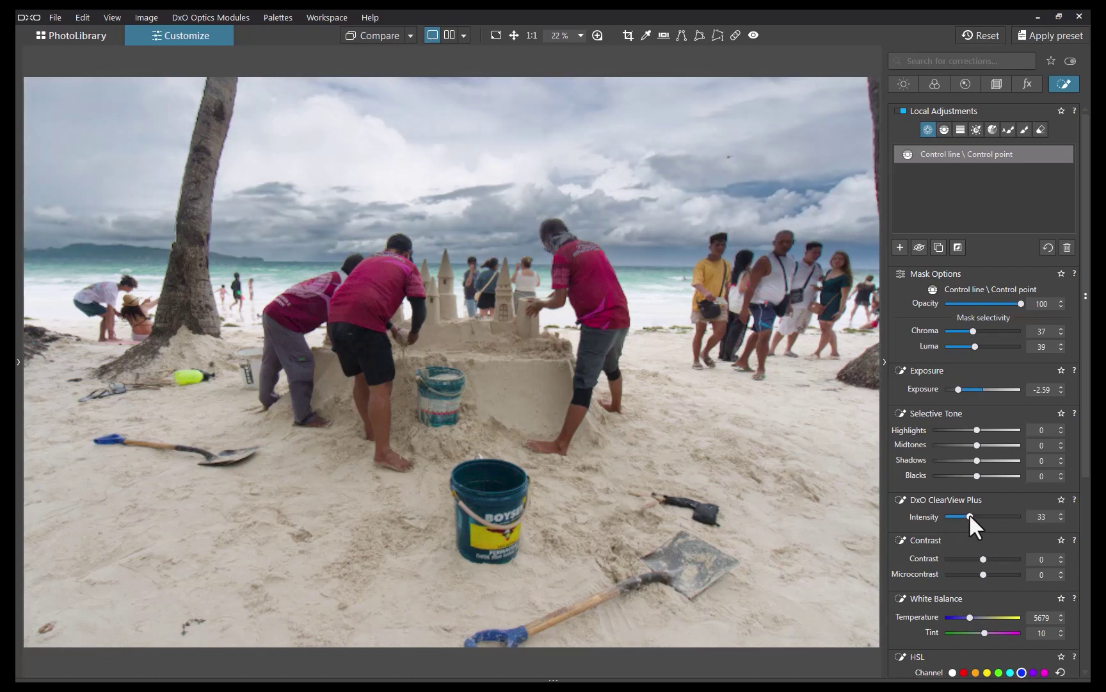